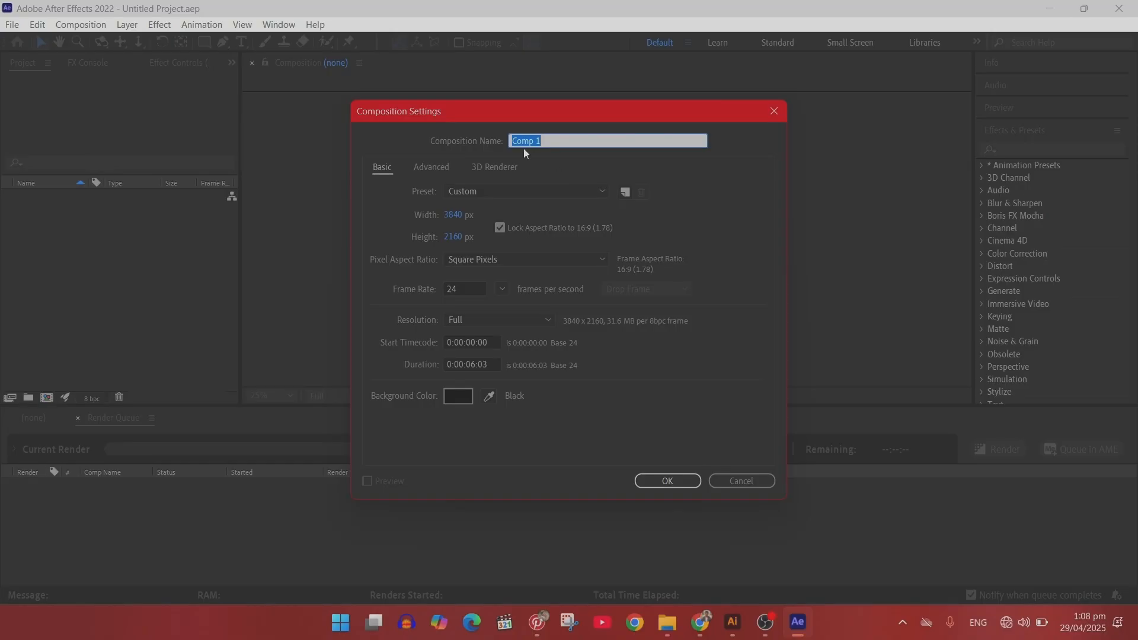
Name the new composition Scene 1.
click(564, 142)
key(BackSpace)
key(BackSpace)
key(BackSpace)
key(BackSpace)
key(BackSpace)
key(BackSpace)
text(Scene 1)
Keep 24 frames per second and Full resolution, and create the 3840 x 2160 composition.
click(502, 288)
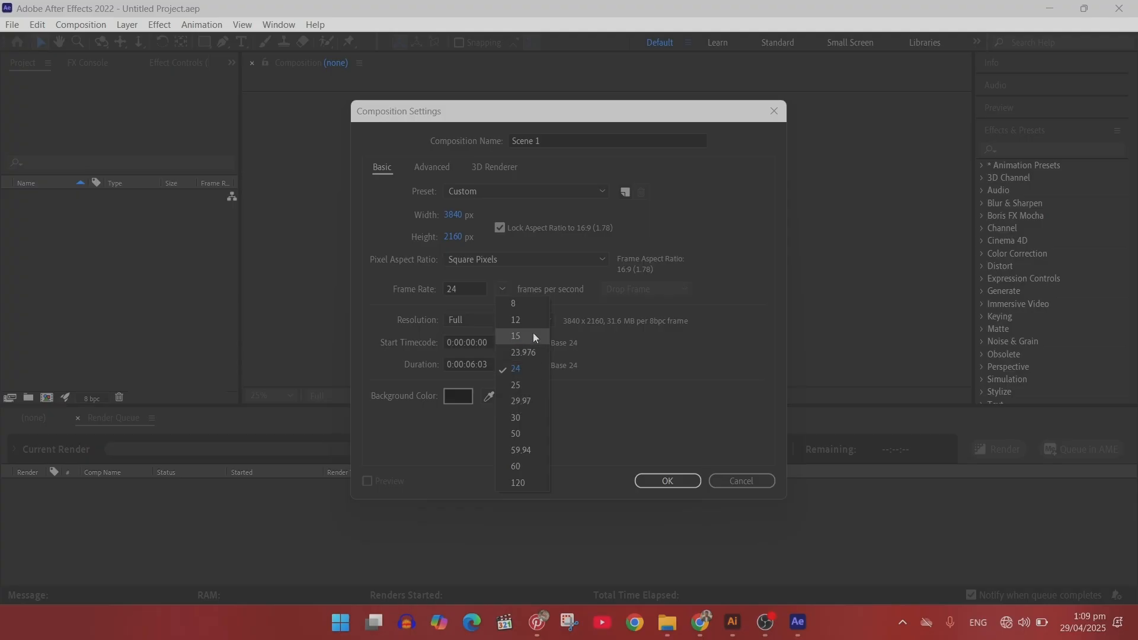
click(513, 275)
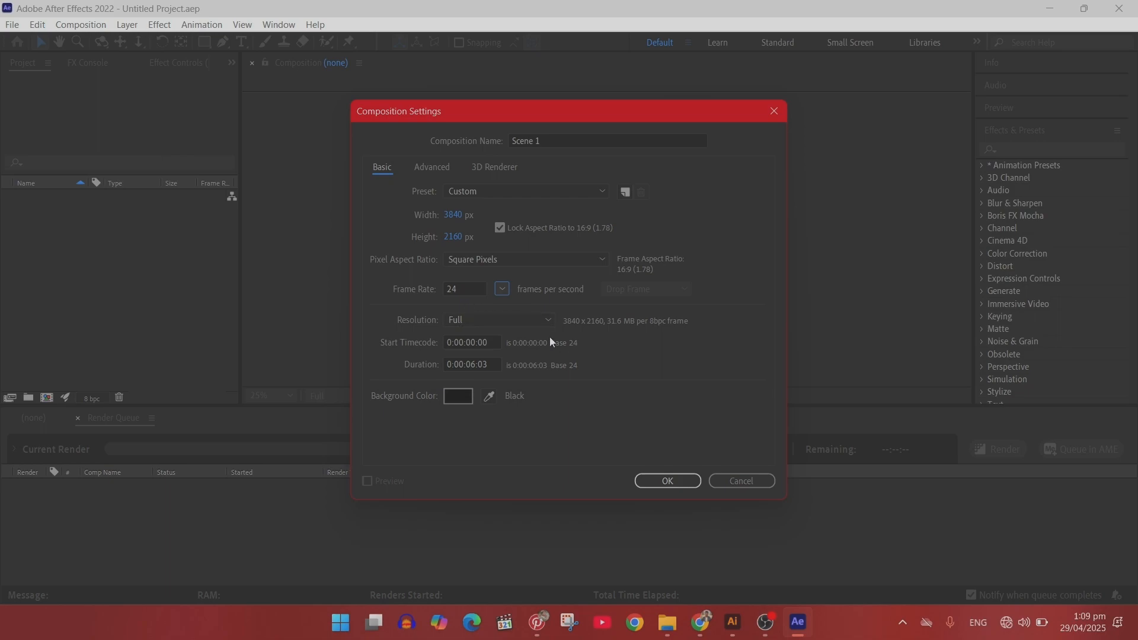
click(535, 316)
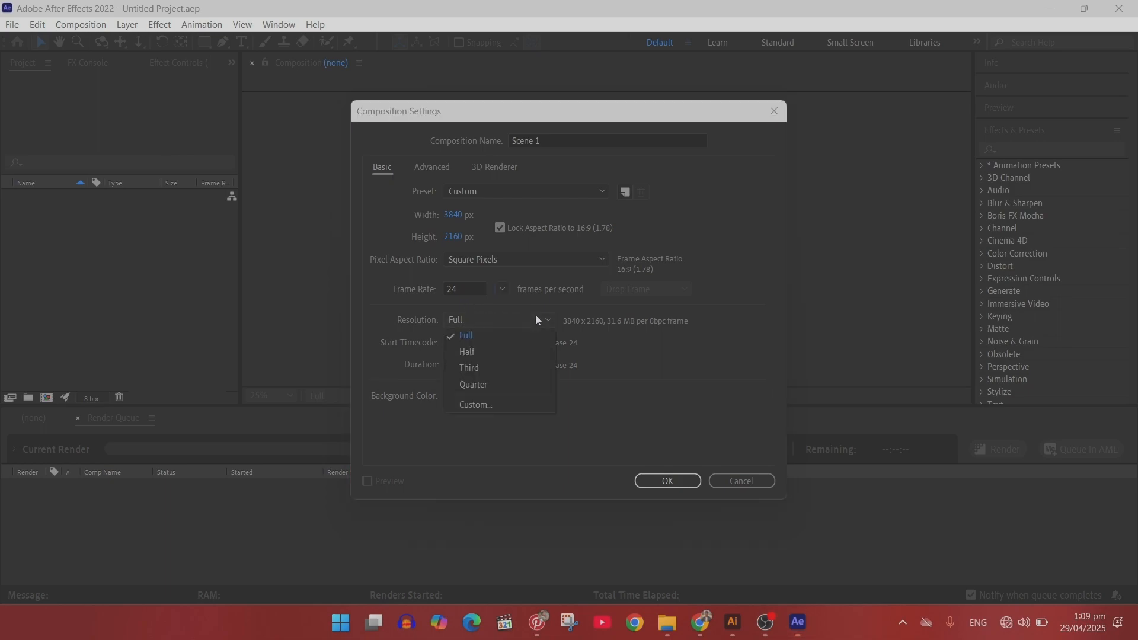
click(535, 318)
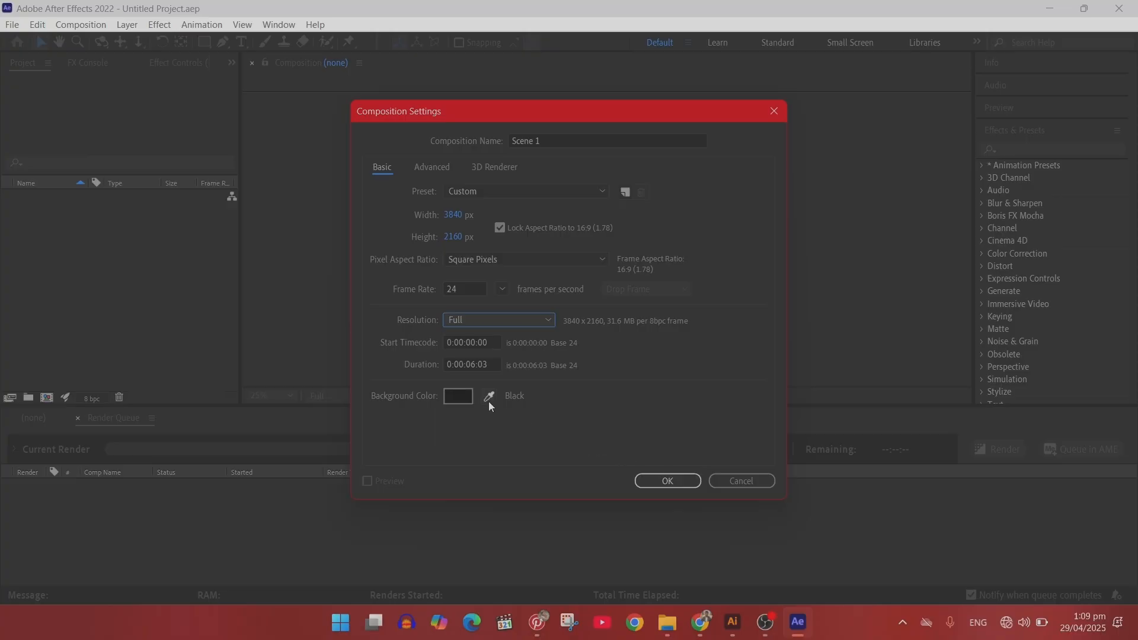
click(642, 481)
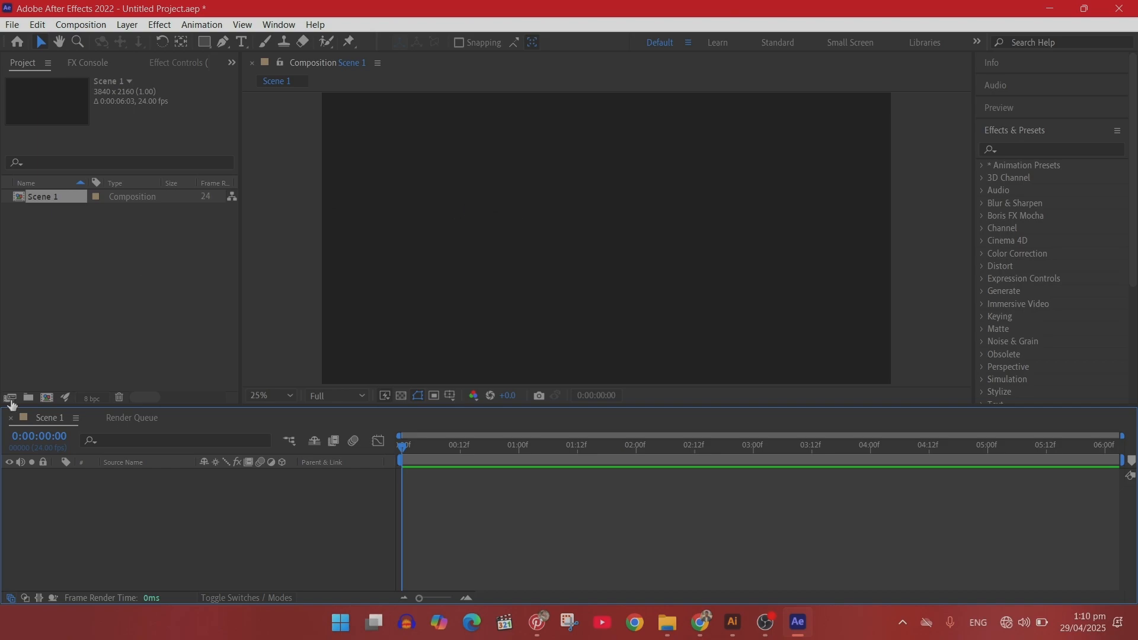
Change the background color of Scene 1 to the pale red FBF4F4 in its composition settings.
right_click(37, 422)
click(70, 511)
right_click(44, 417)
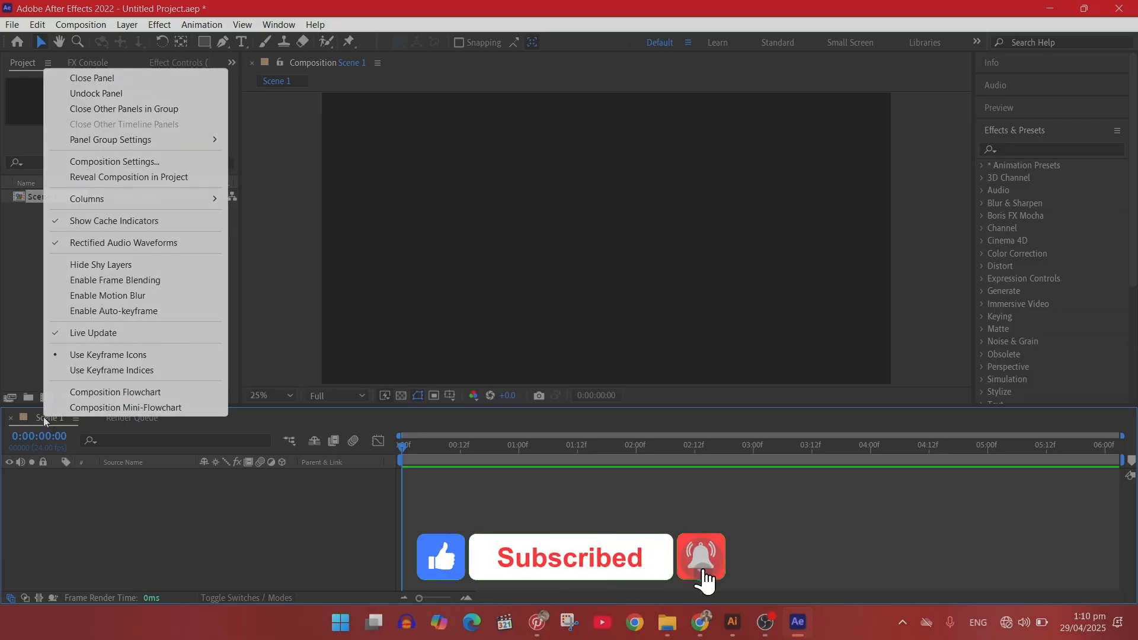
click(151, 162)
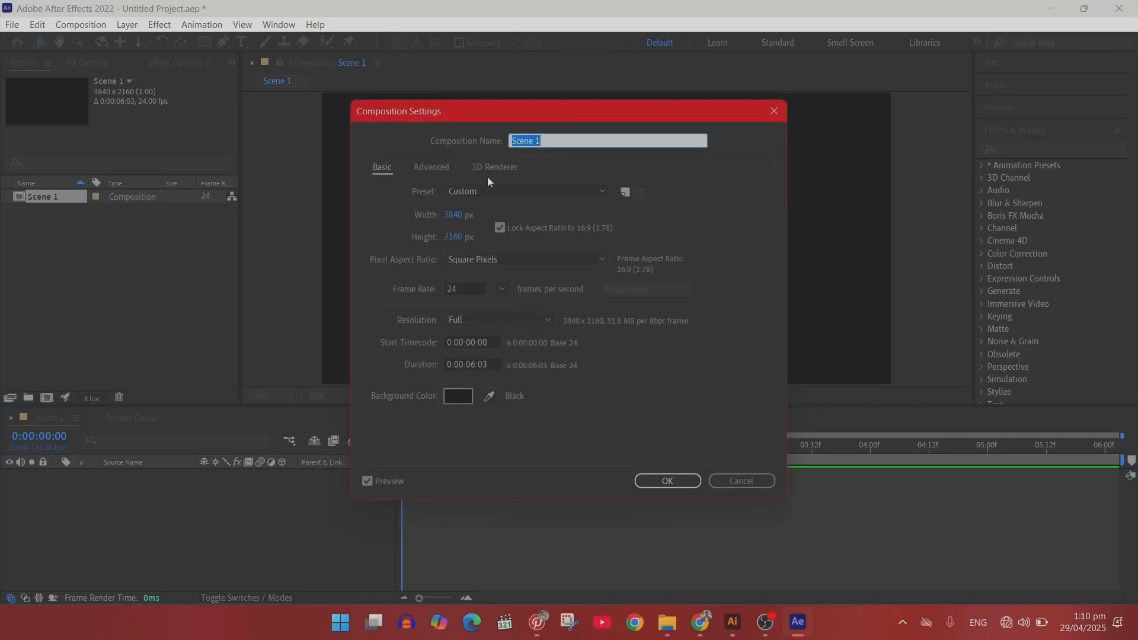
click(459, 401)
key(ctrl+v)
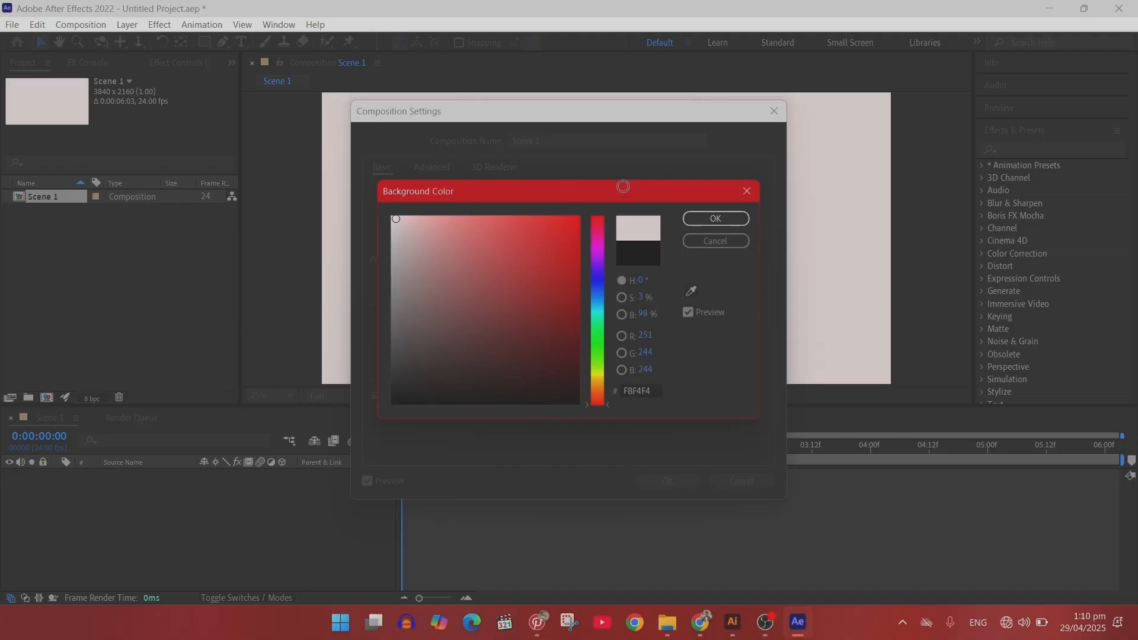
click(709, 222)
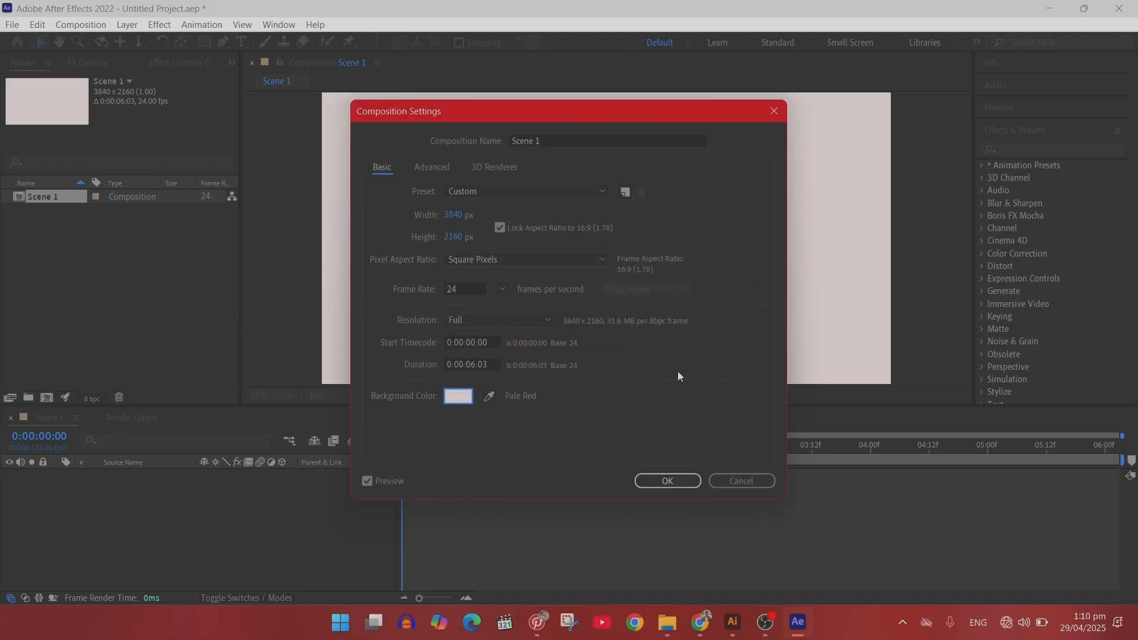
click(670, 480)
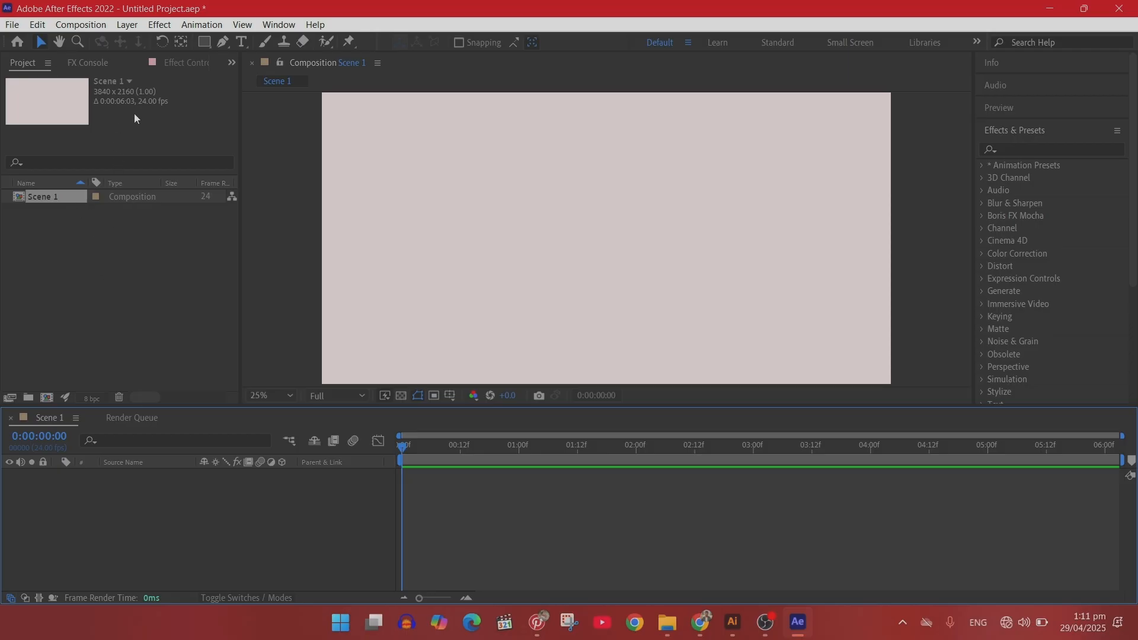
click(160, 239)
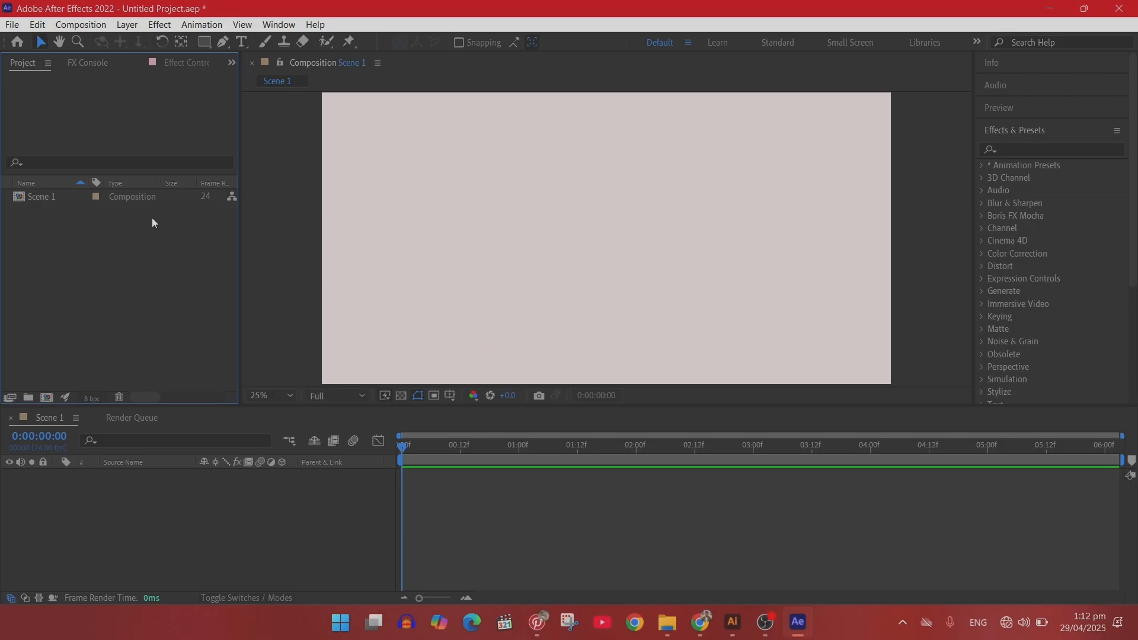
click(48, 202)
click(7, 25)
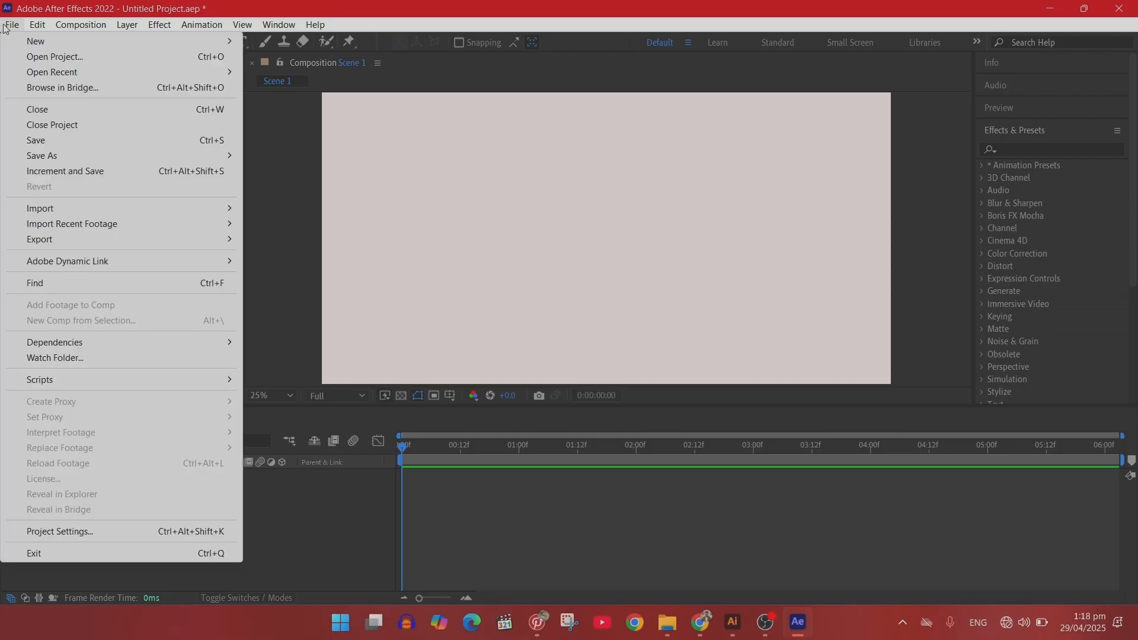
mouse_move(83, 207)
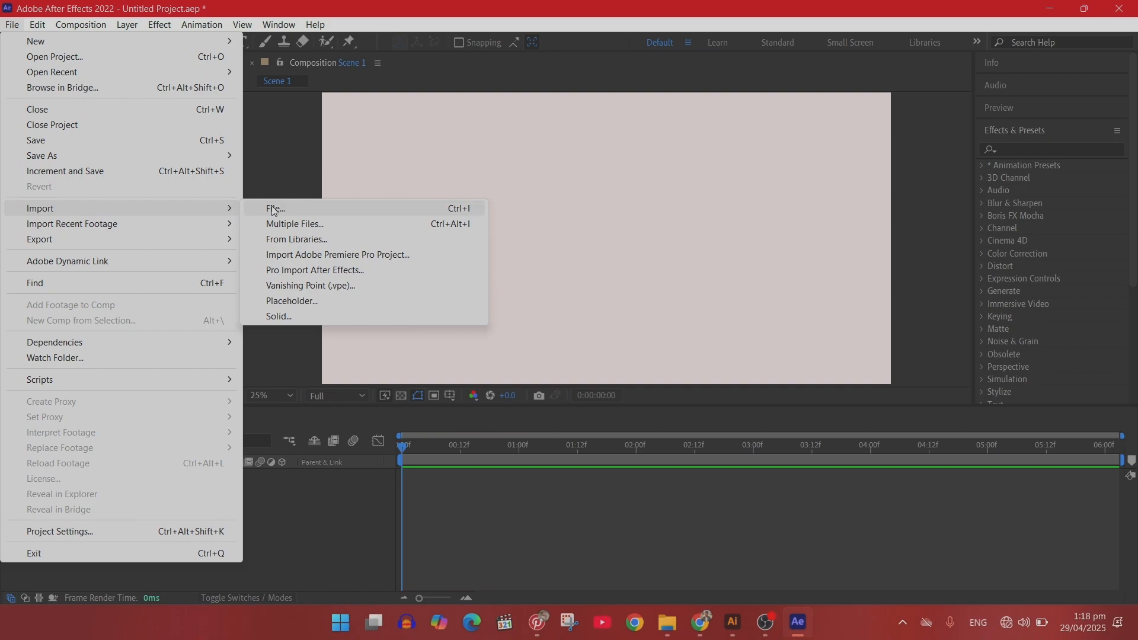
click(276, 173)
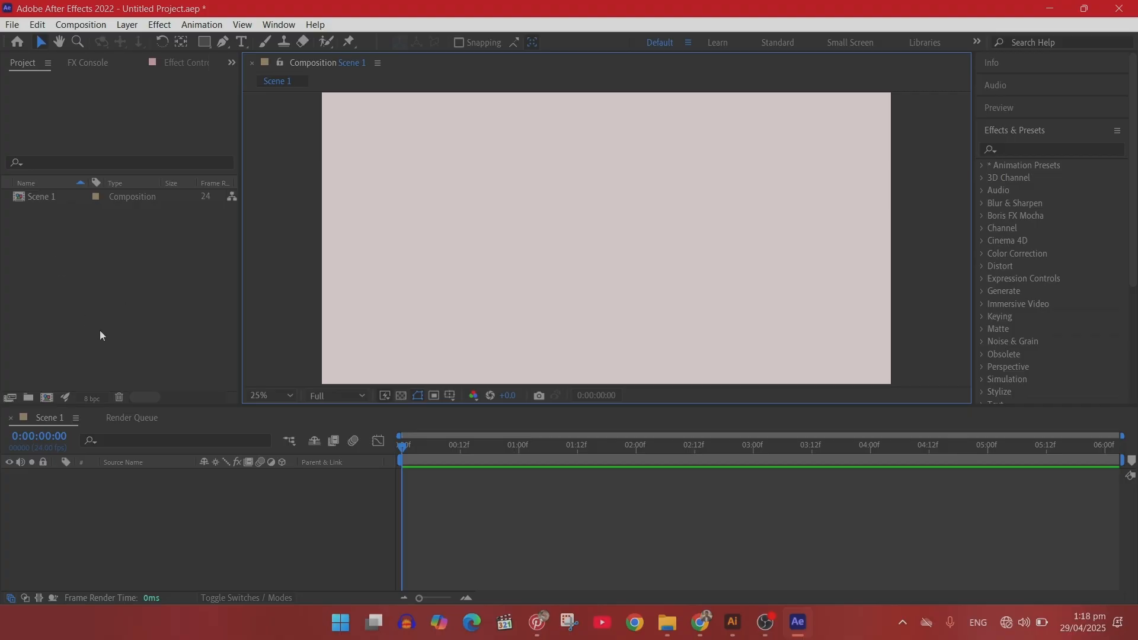
Import the cartoon Talking and Emotions JPG of mouth shapes from the Downloads folder into the project.
click(124, 311)
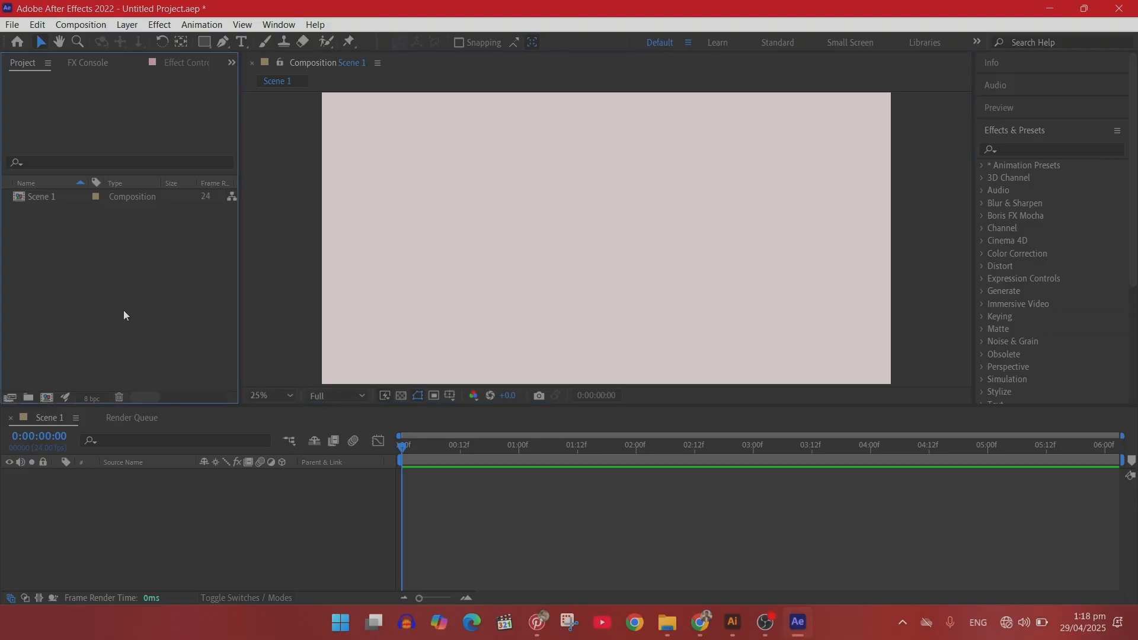
double_click(123, 310)
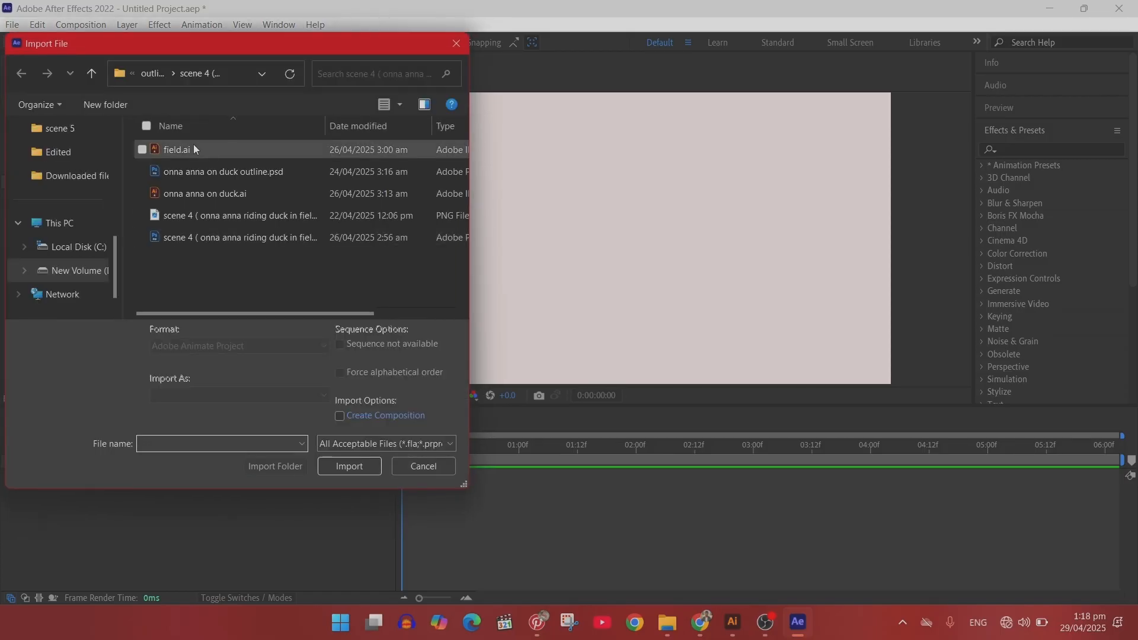
scroll(118, 147, up, 5)
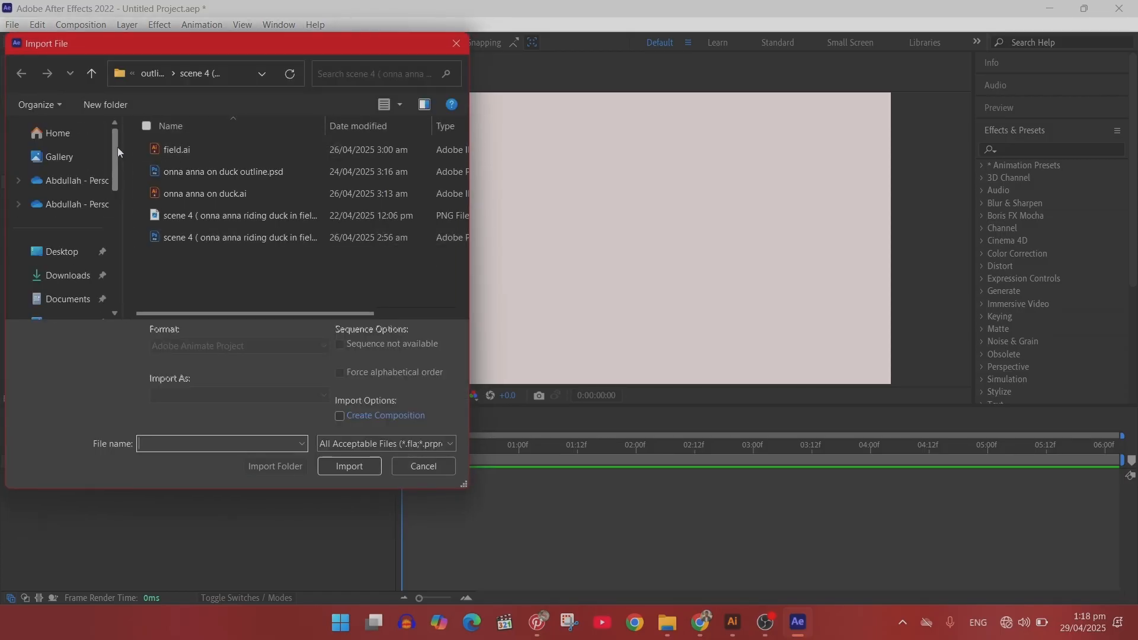
click(80, 276)
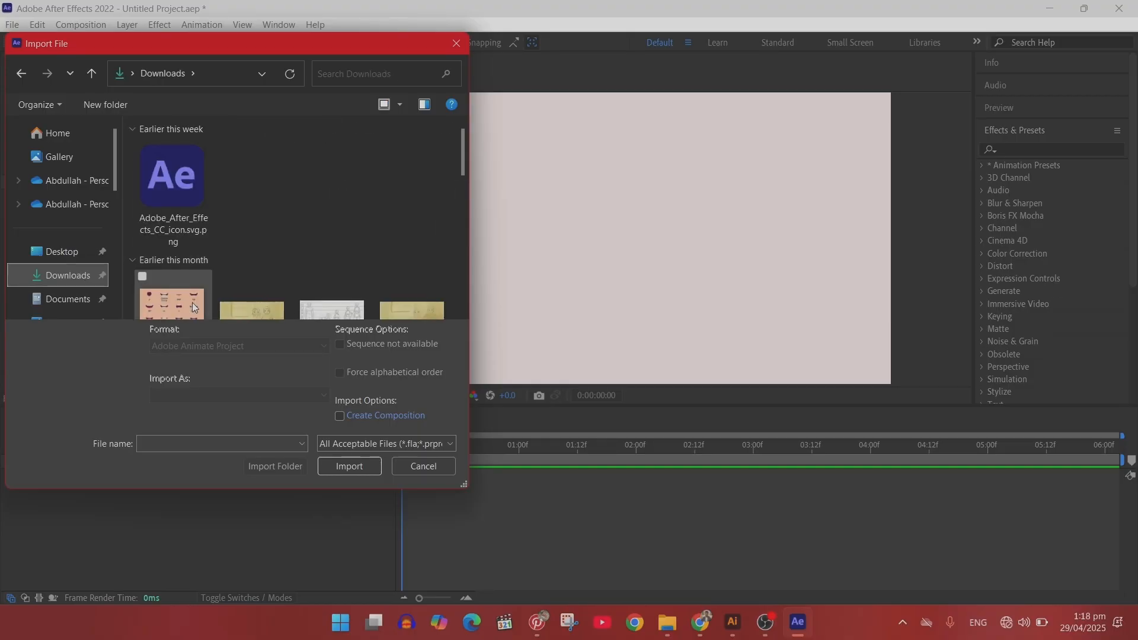
click(192, 301)
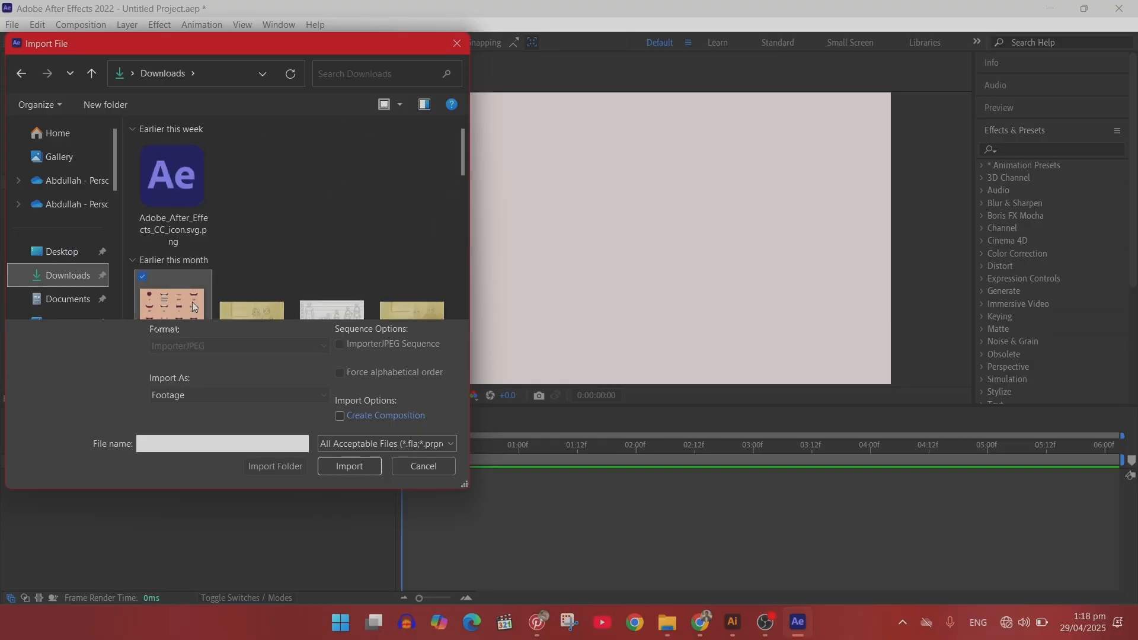
click(333, 467)
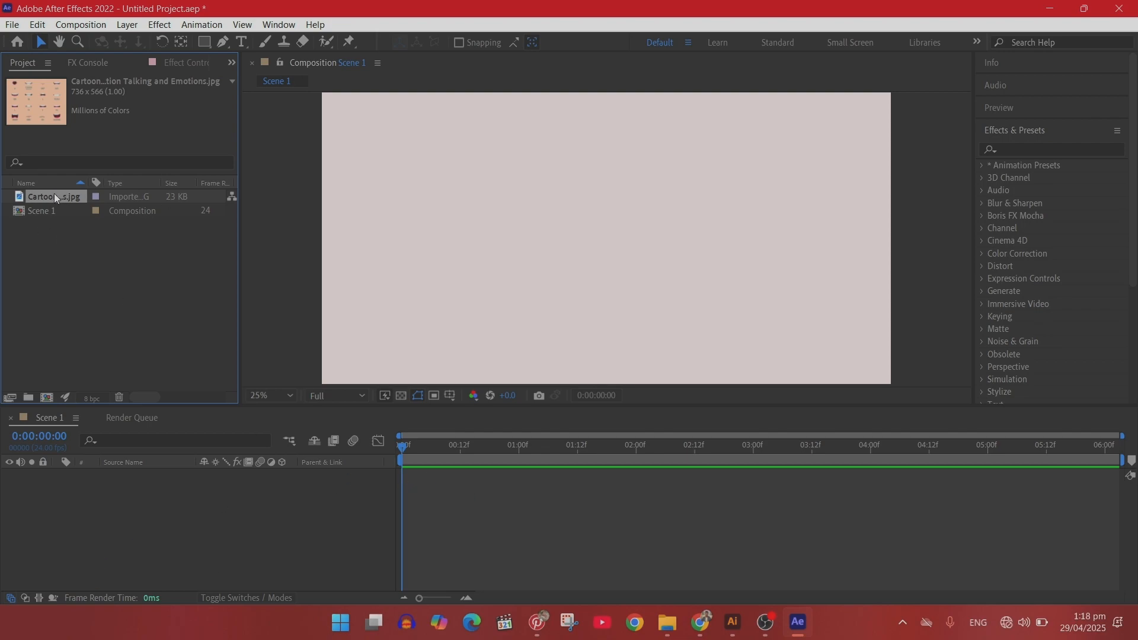
Add the imported mouth-shape image to the Scene 1 timeline and move it slightly up and left of the frame's center.
drag(55, 193, 157, 538)
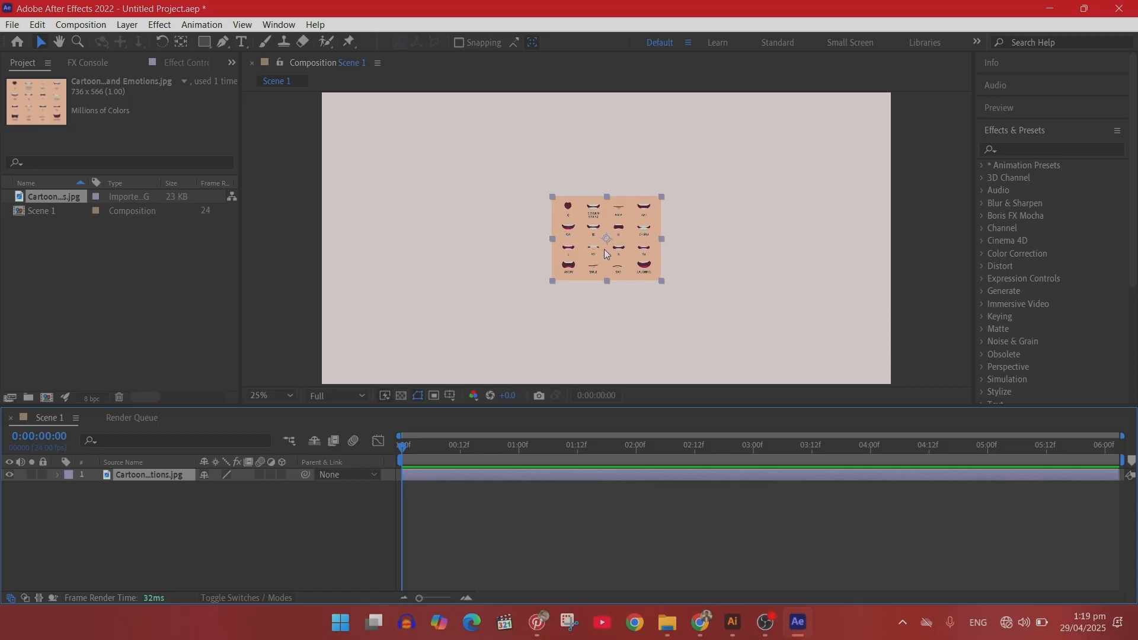
drag(630, 254, 622, 237)
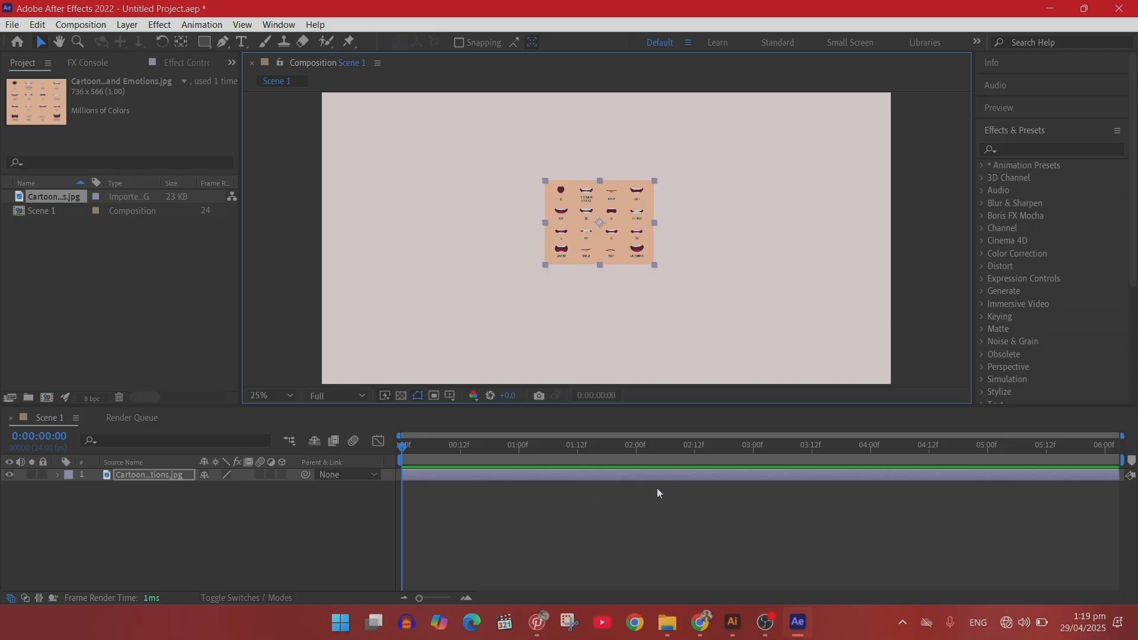
Step the current-time indicator through several points of the Scene 1 timeline, finishing at 0:00:03:01.
click(606, 438)
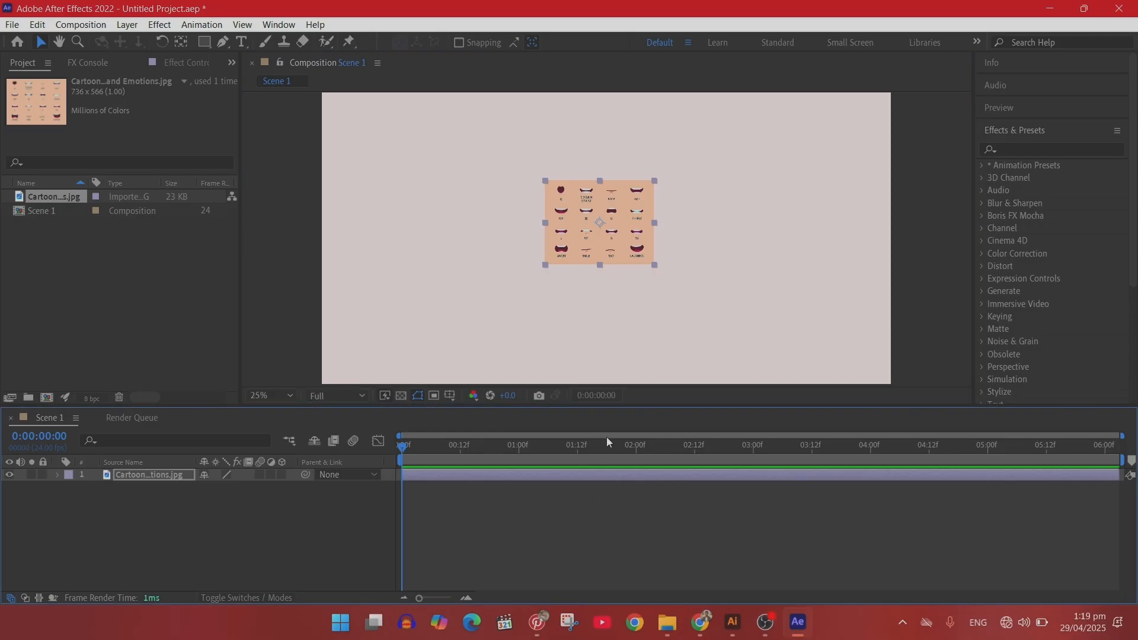
click(601, 445)
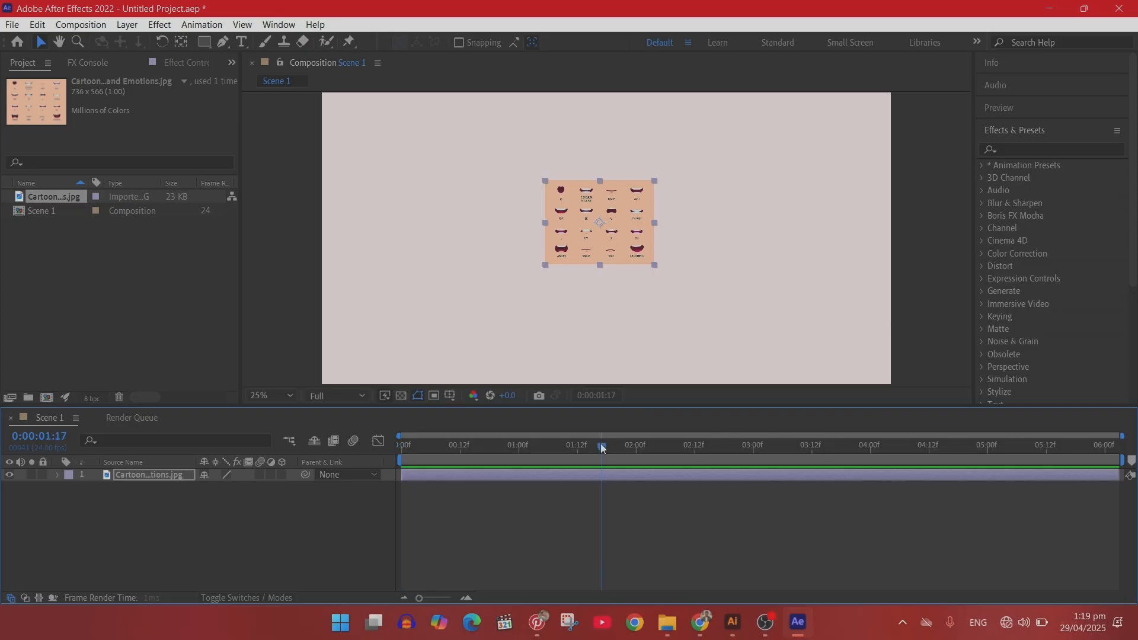
click(187, 504)
click(141, 474)
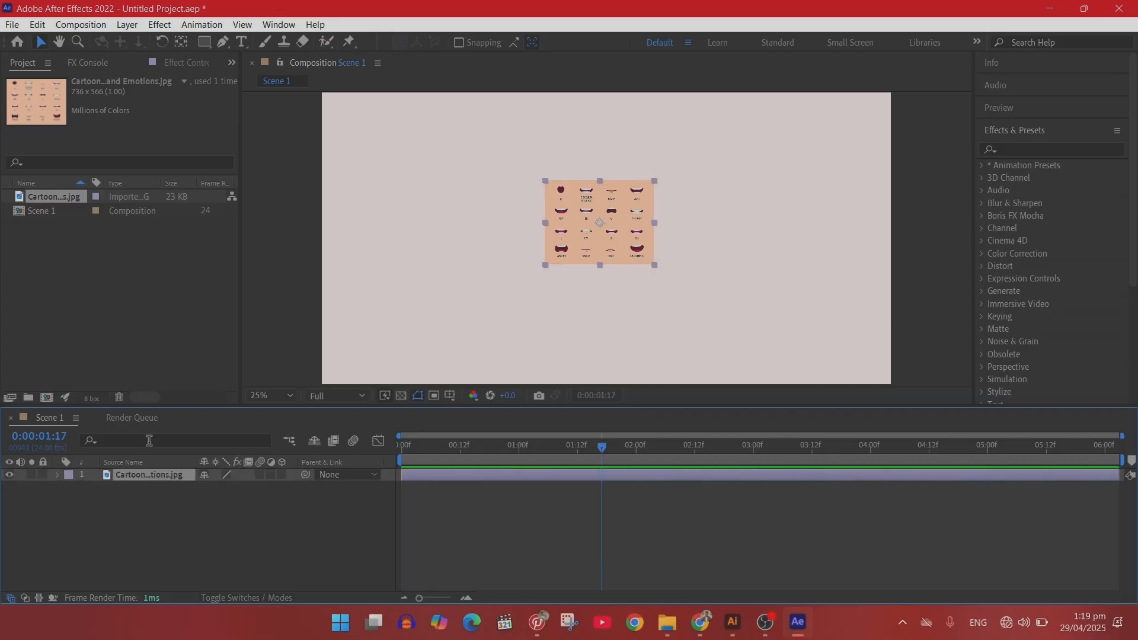
click(121, 520)
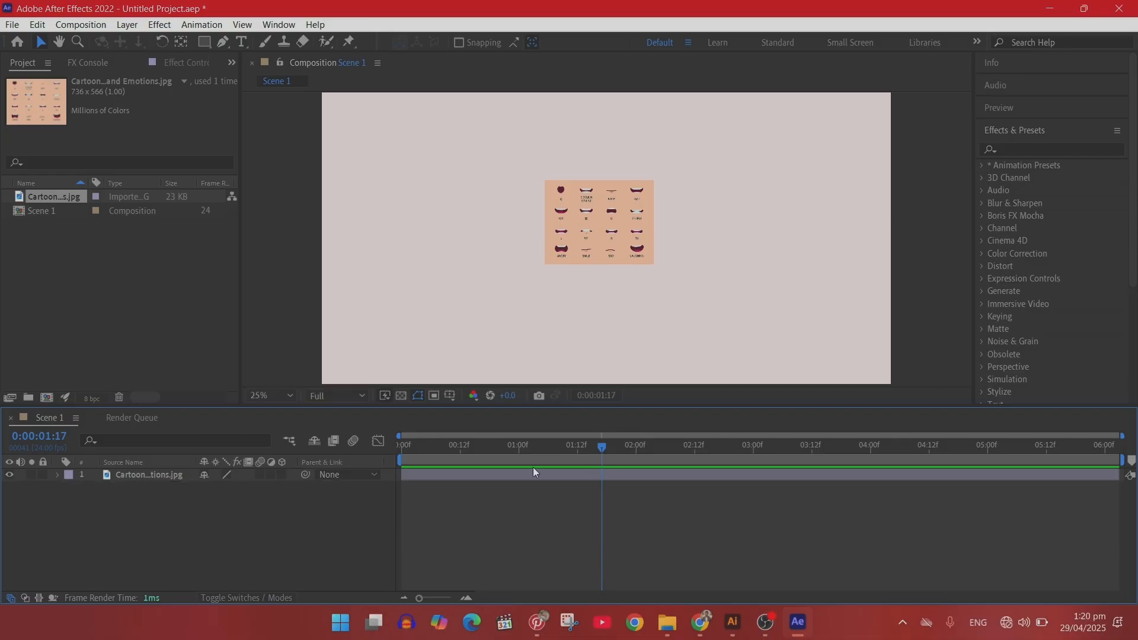
click(674, 449)
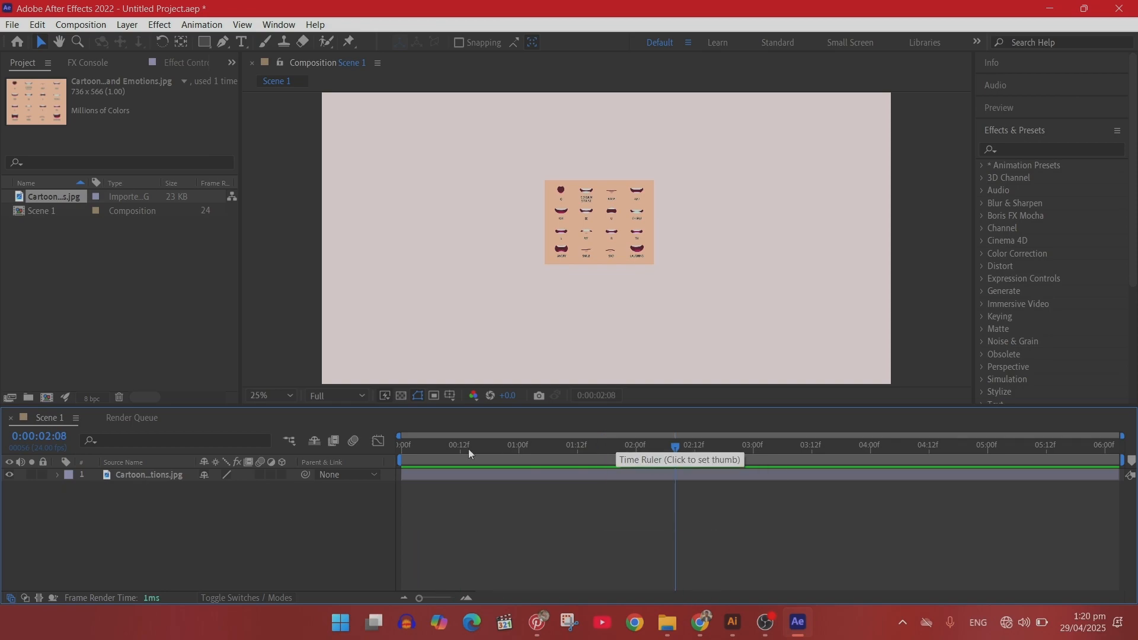
drag(440, 448, 371, 458)
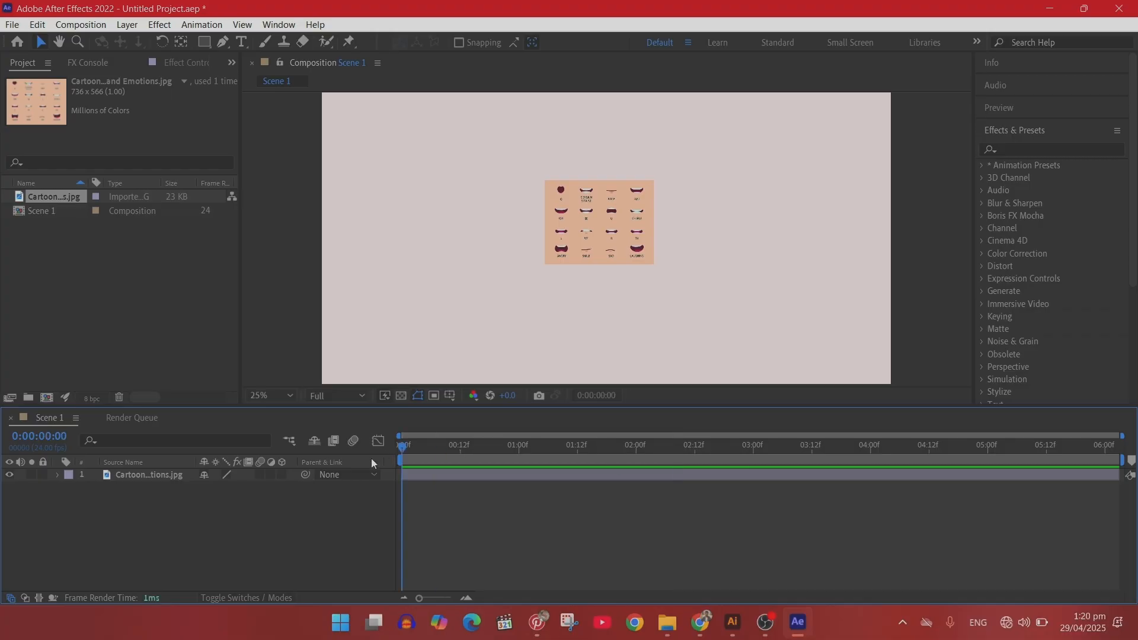
click(519, 445)
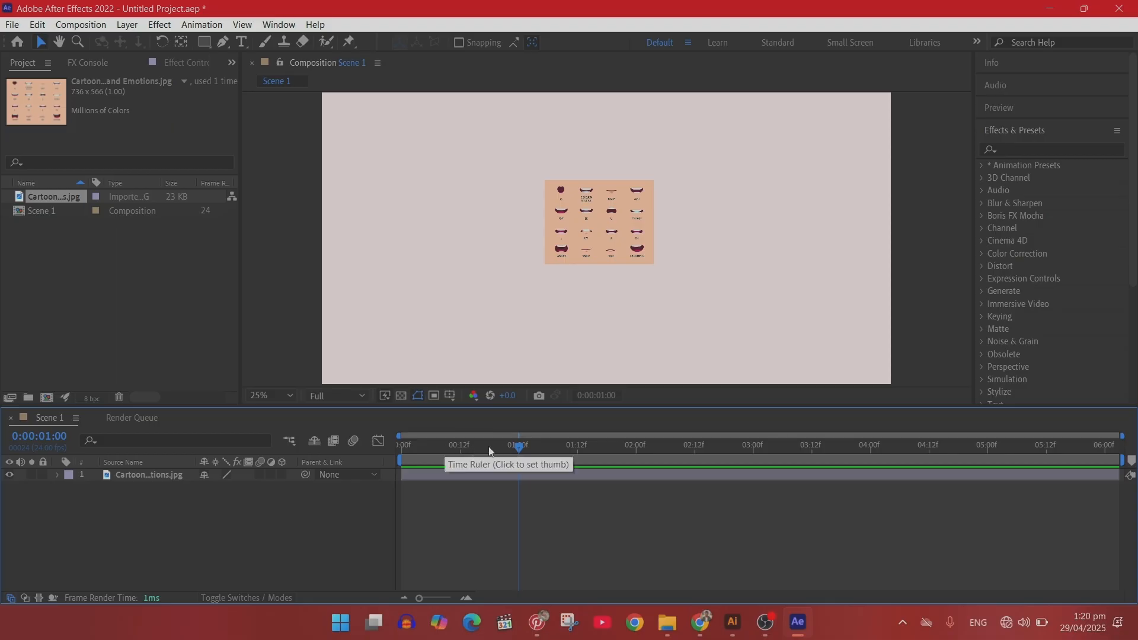
click(627, 445)
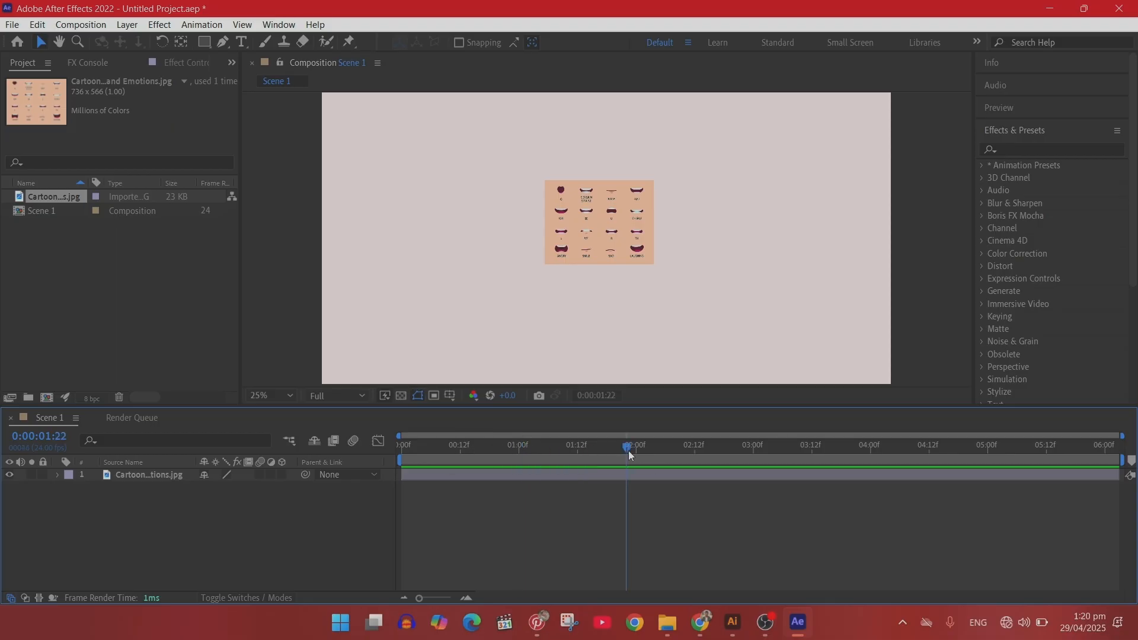
click(757, 448)
click(1039, 128)
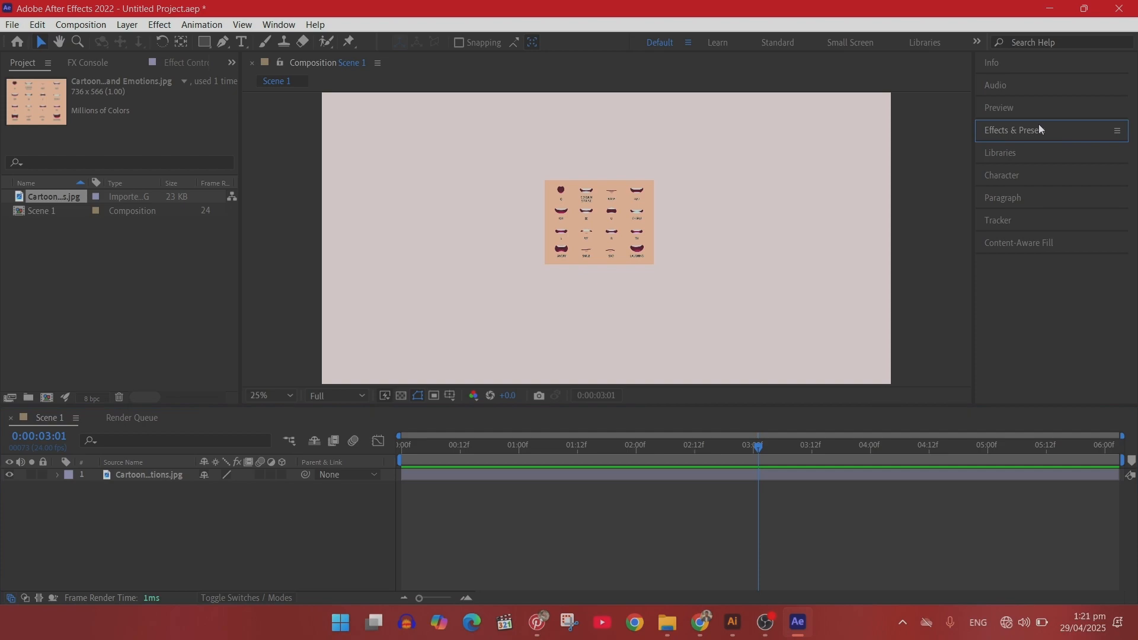
click(1040, 129)
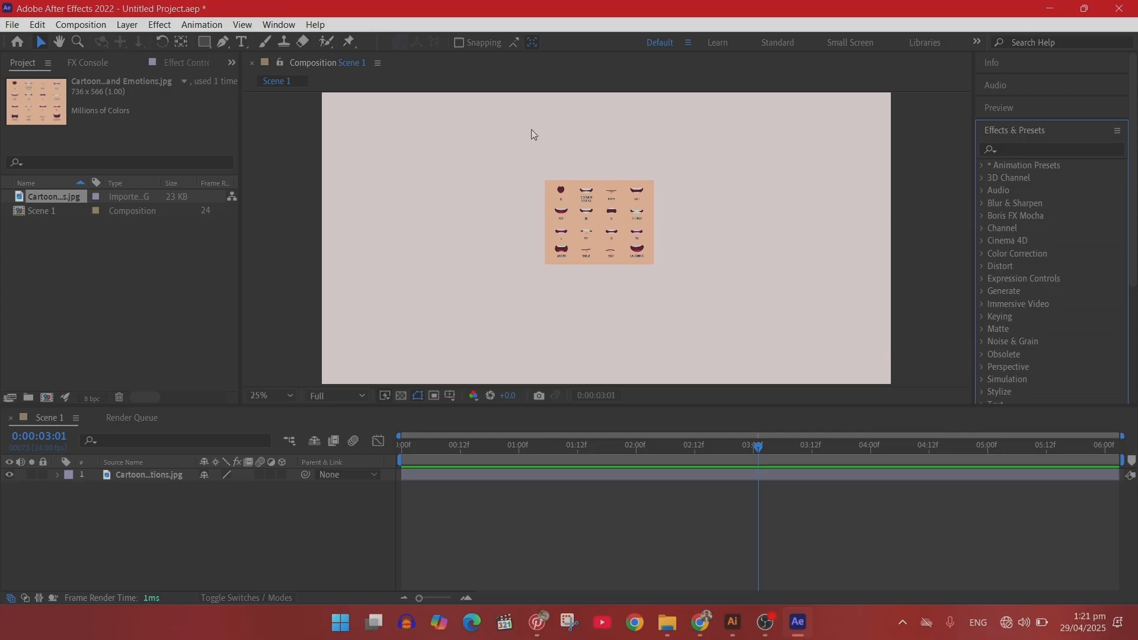
click(12, 25)
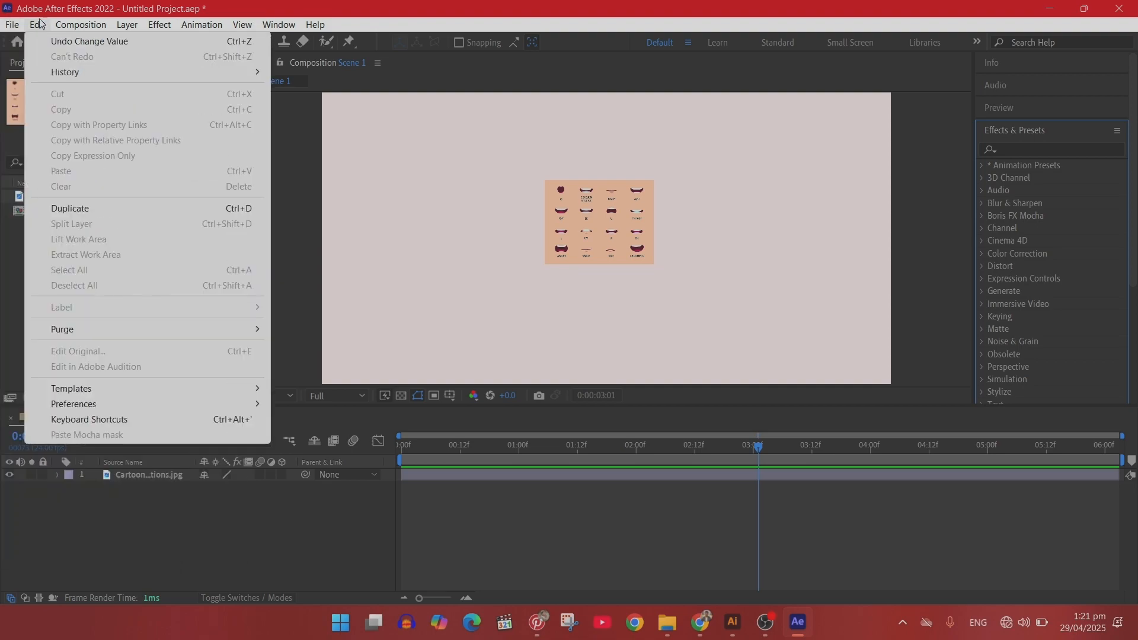
click(43, 28)
click(83, 25)
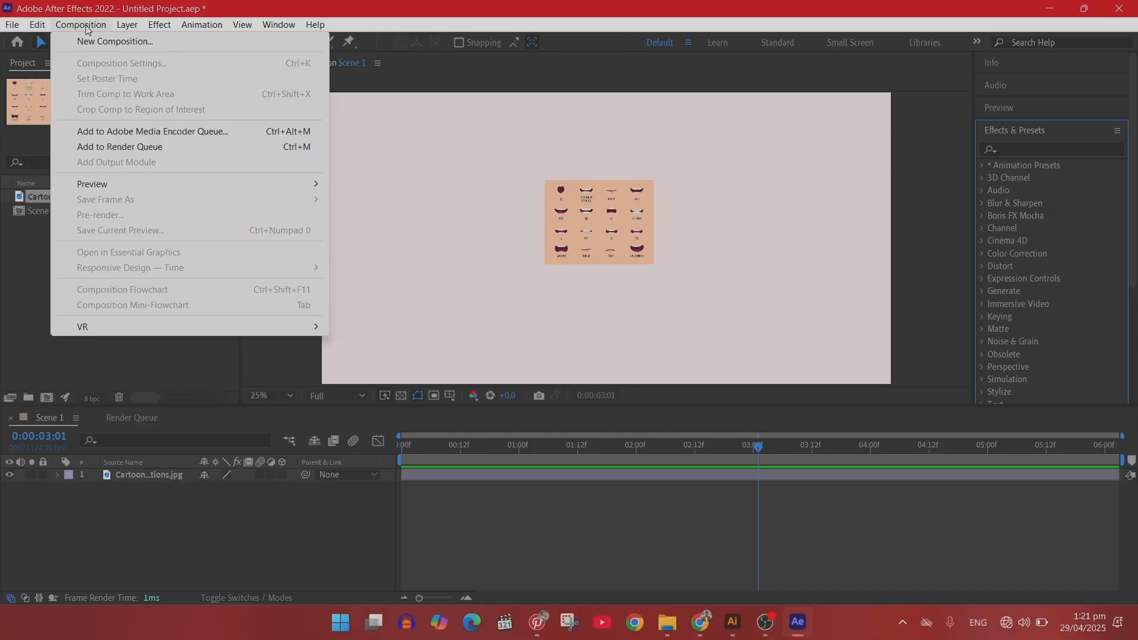
click(86, 26)
click(127, 24)
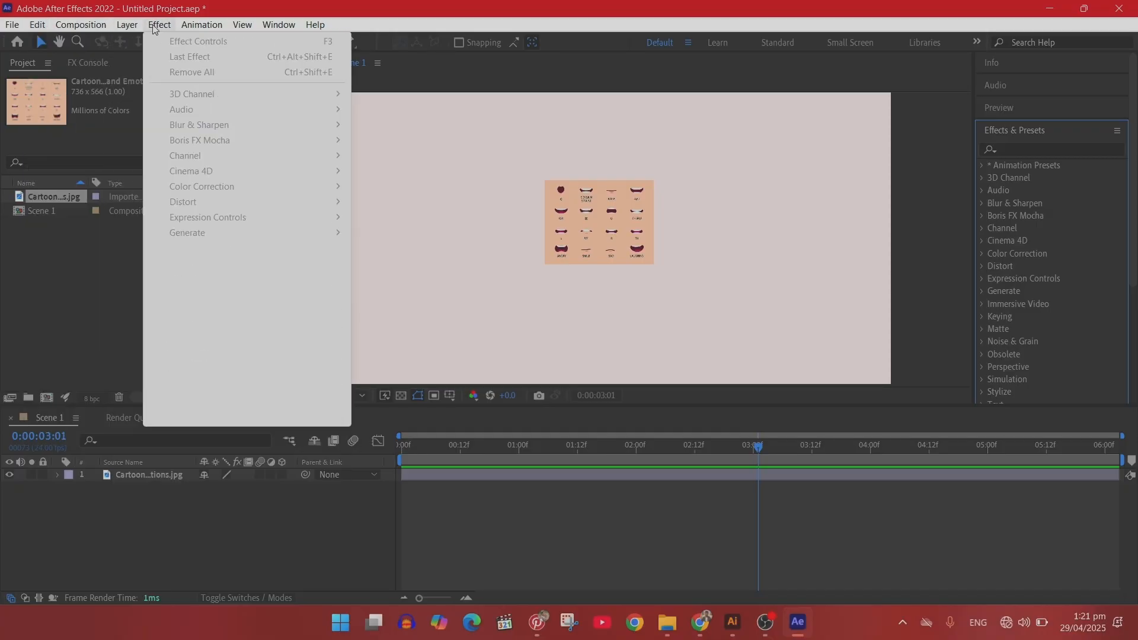
Pan the composition view with the Hand tool and zoom in to 50% and back out to 25% around the mouth-shape image.
click(430, 5)
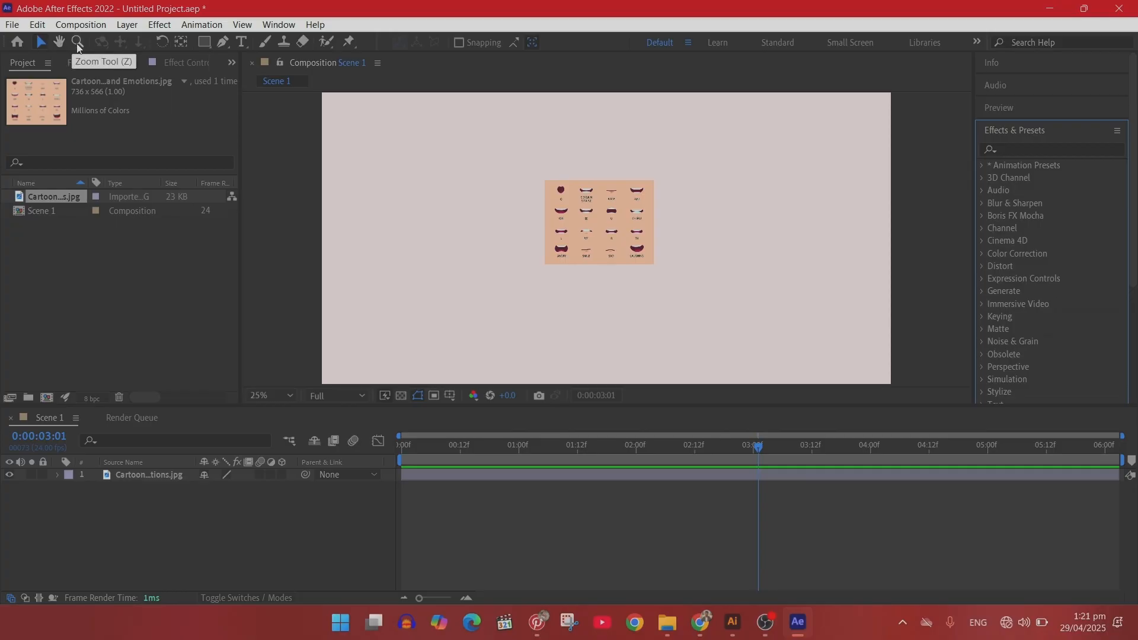
click(58, 41)
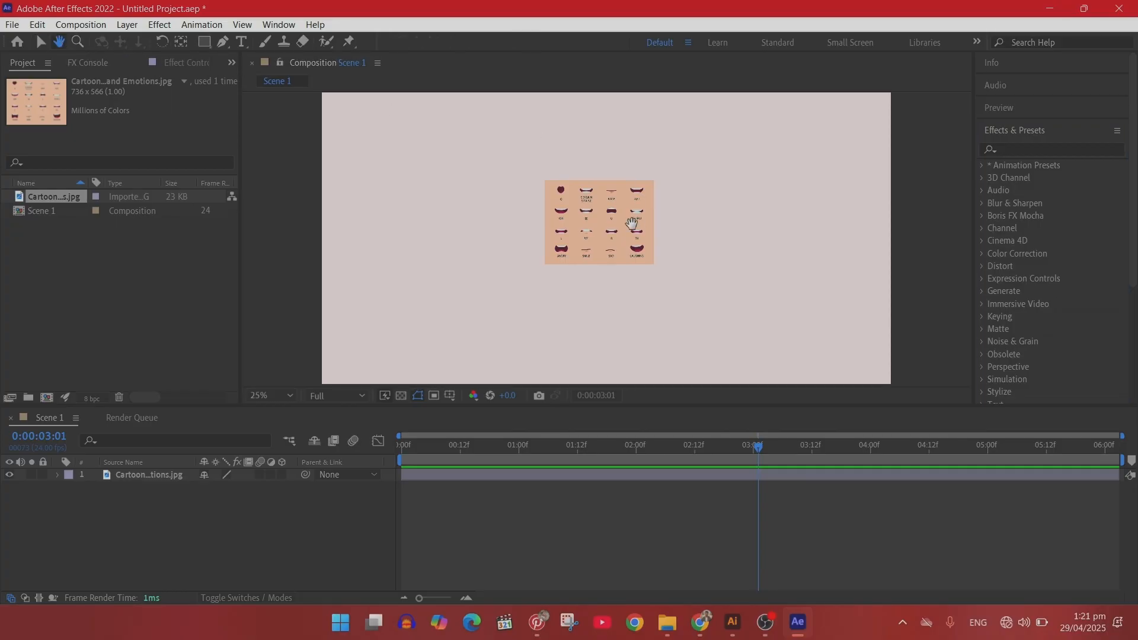
drag(632, 222, 571, 254)
drag(648, 229, 622, 222)
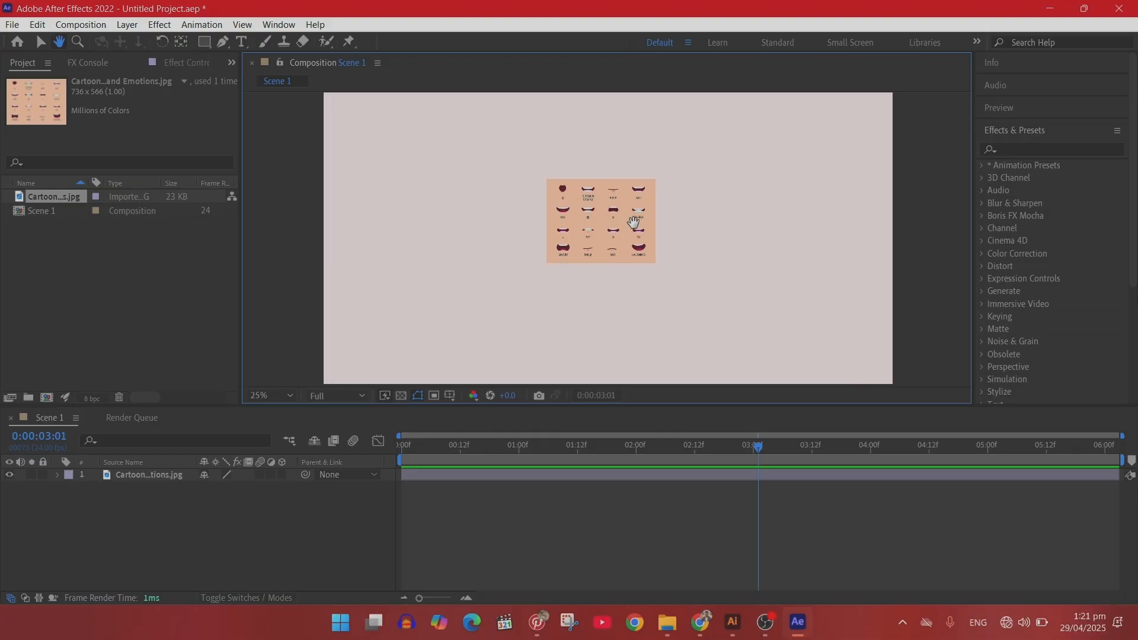
click(77, 41)
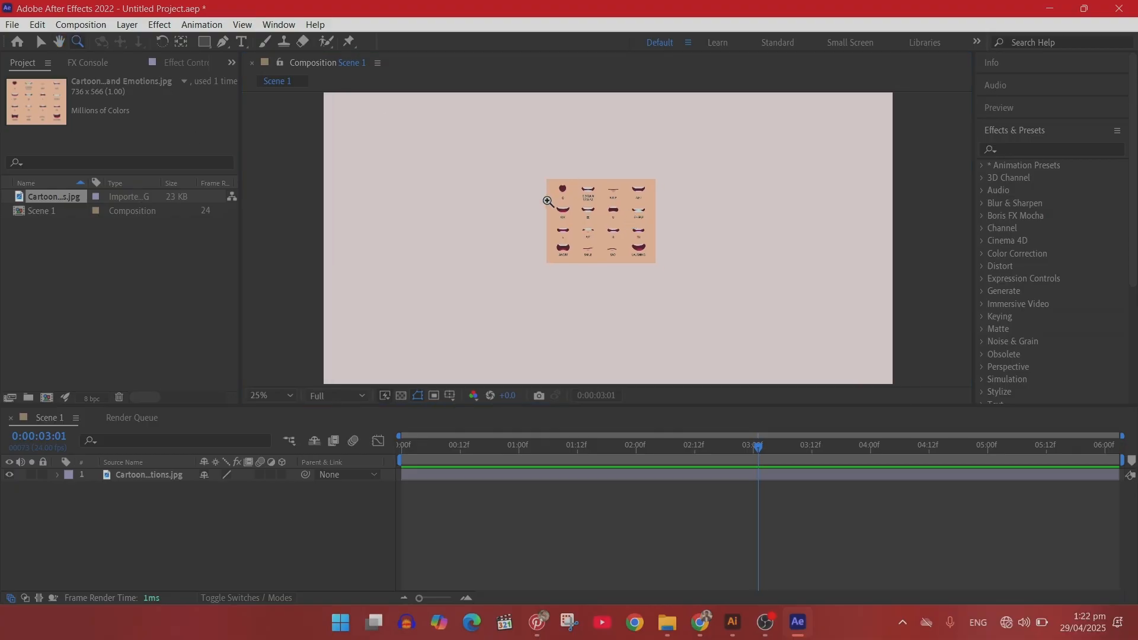
click(548, 201)
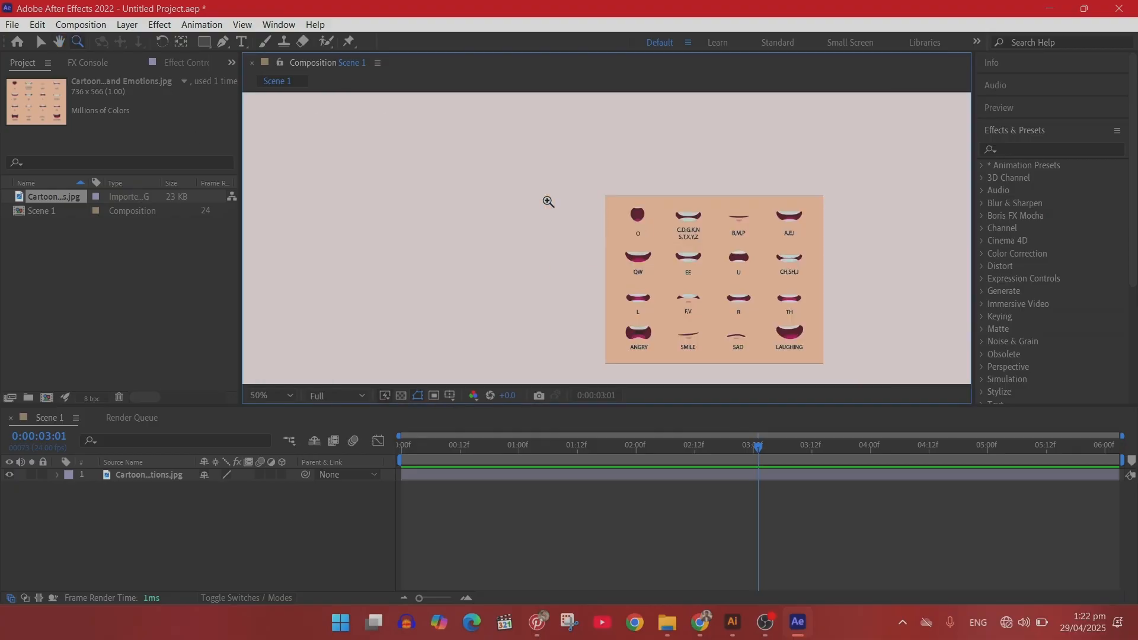
alt+click(652, 225)
Rotate the mouth-shape image counterclockwise in the composition with the Rotation tool so that it sits clearly tilted.
click(163, 41)
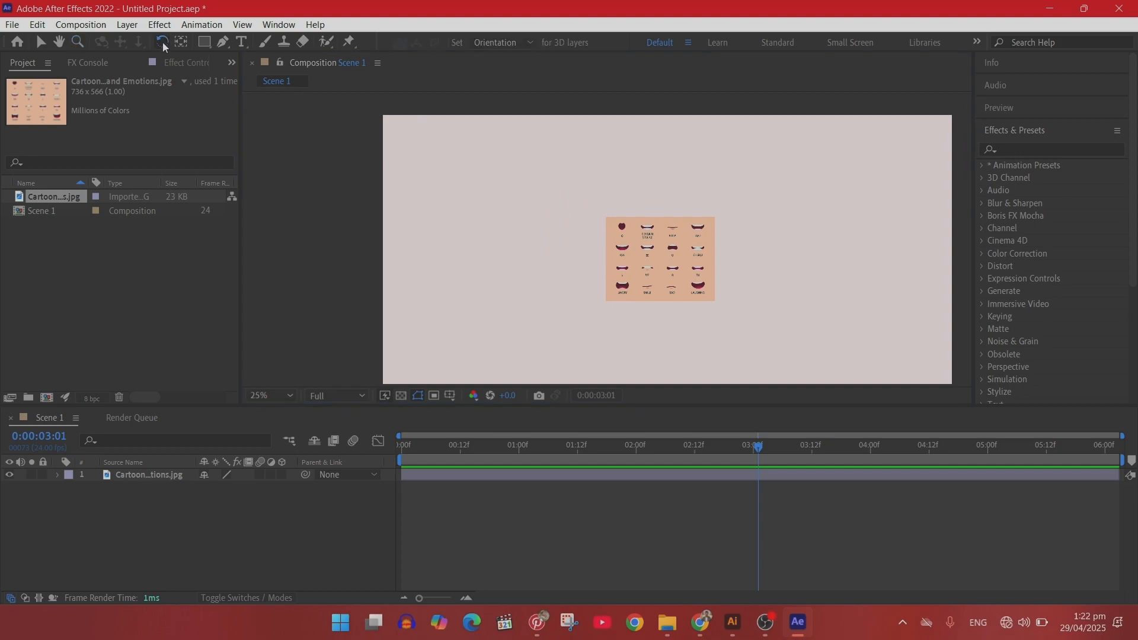
drag(612, 288, 640, 295)
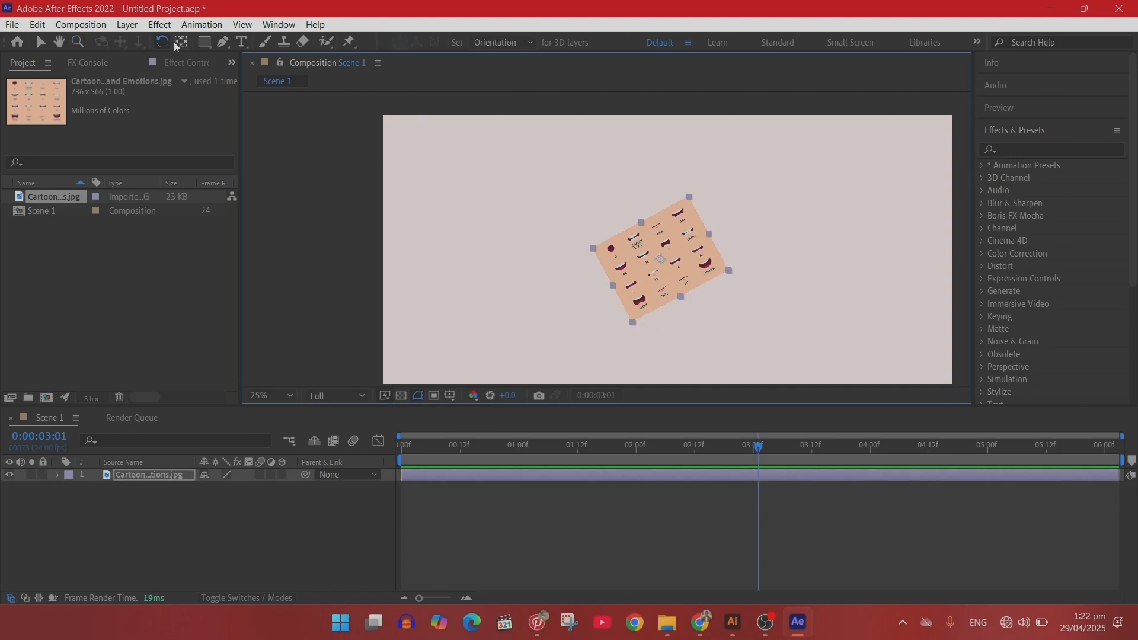
Switch through the Rectangle and Pen tools, finishing with the Type tool active.
click(204, 41)
click(222, 42)
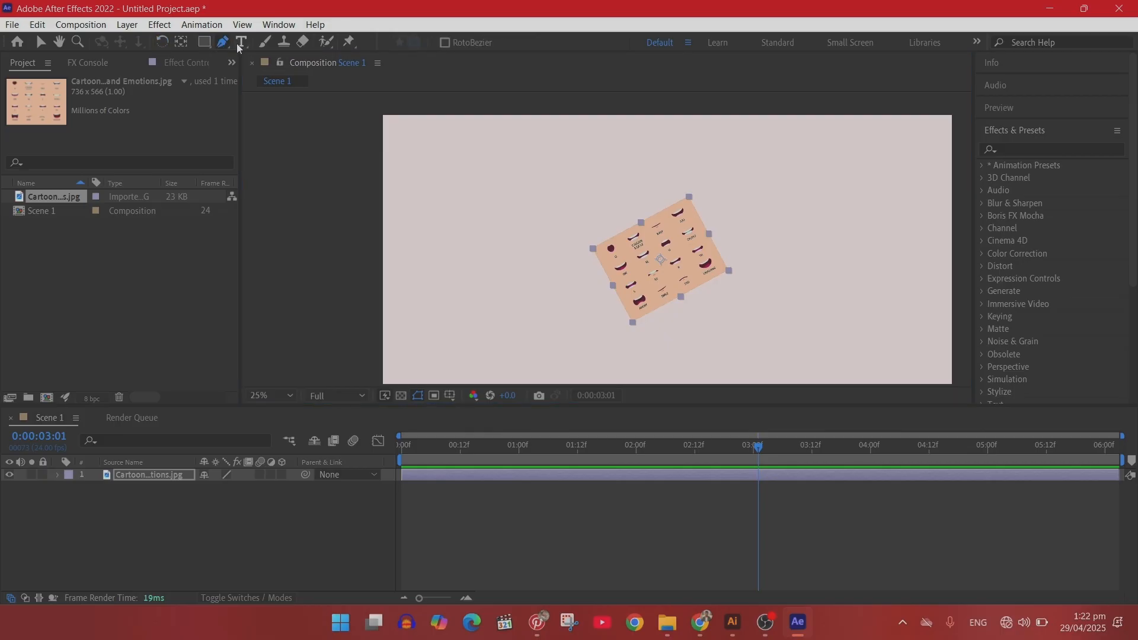
click(239, 42)
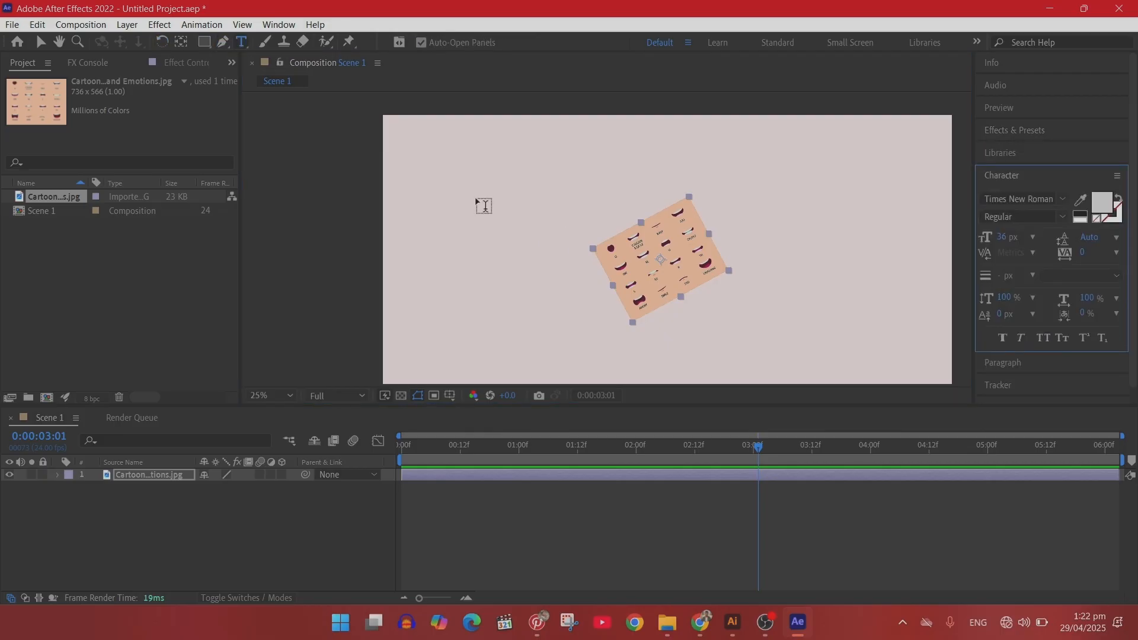